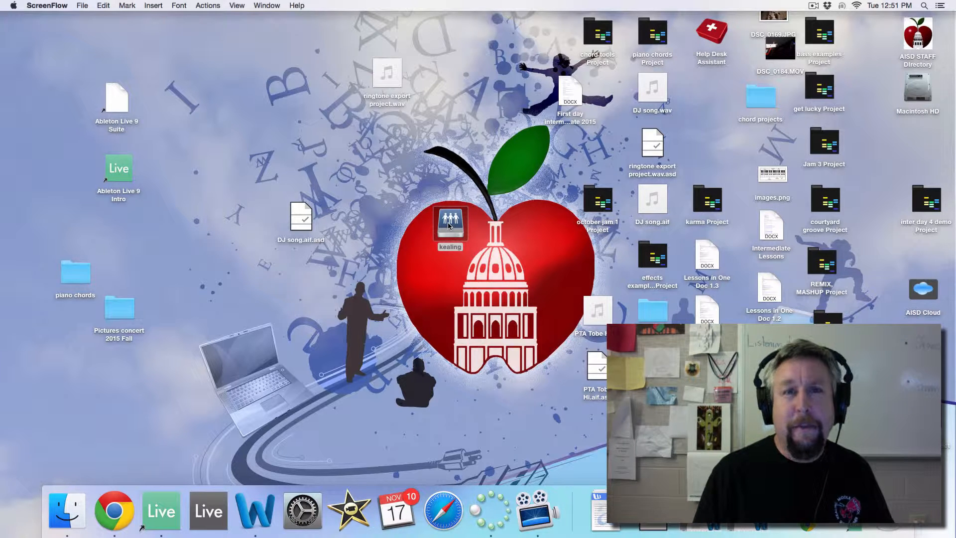
Open What goes around.als from the What goes around-1 Project in the kealing drive's shared students folder.
{"action": "double_click", "coordinate": [448, 226]}
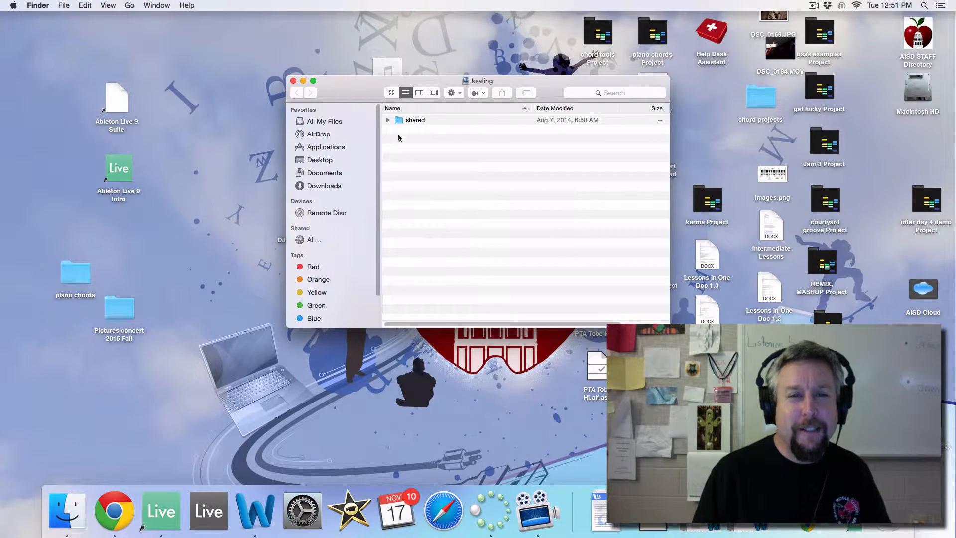
{"action": "left_click", "coordinate": [388, 121]}
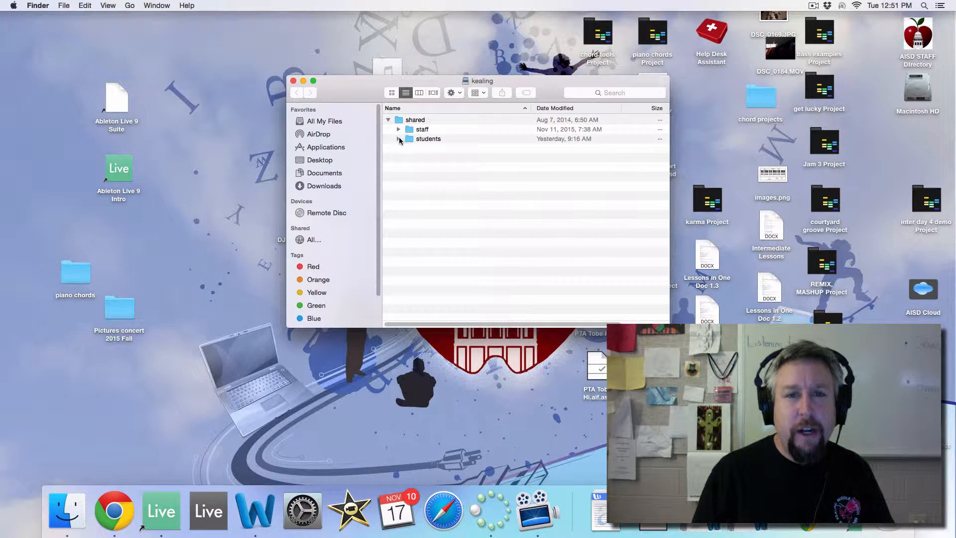
{"action": "left_click", "coordinate": [399, 139]}
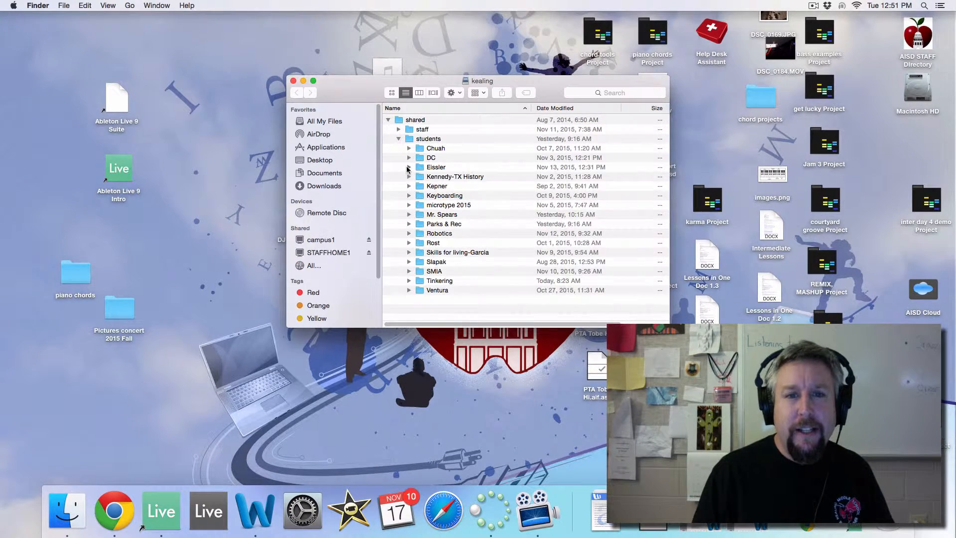
{"action": "scroll", "coordinate": [451, 201], "scroll_direction": "down", "scroll_amount": 5}
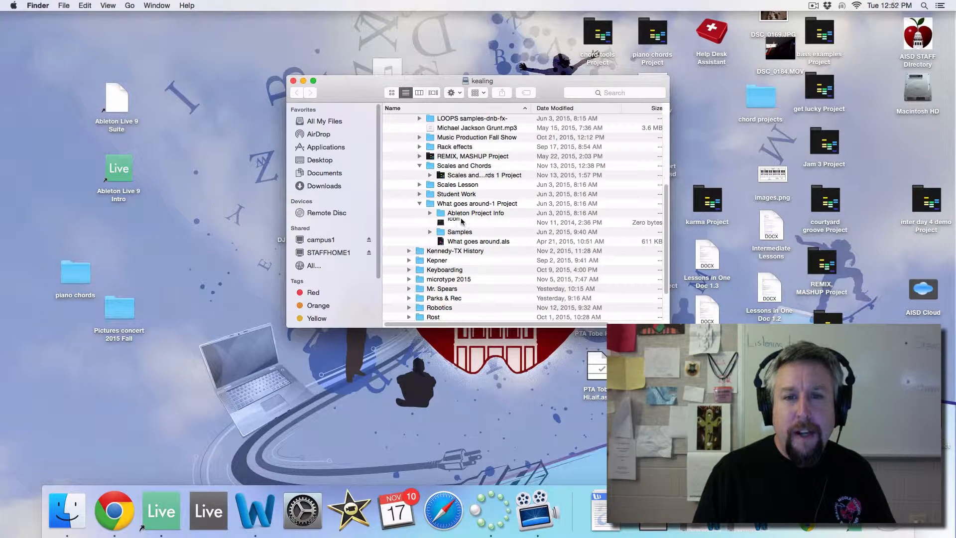
{"action": "left_click", "coordinate": [460, 205]}
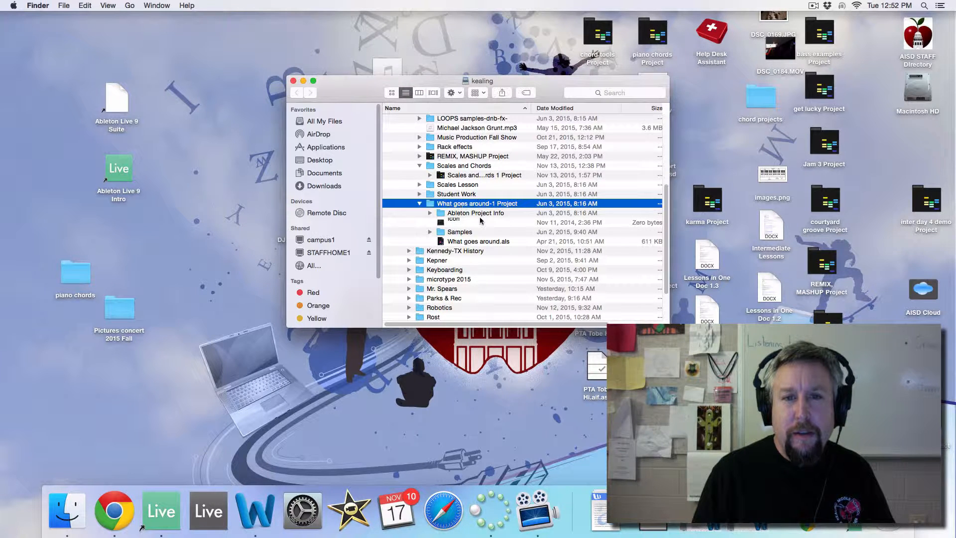
{"action": "left_click", "coordinate": [470, 243]}
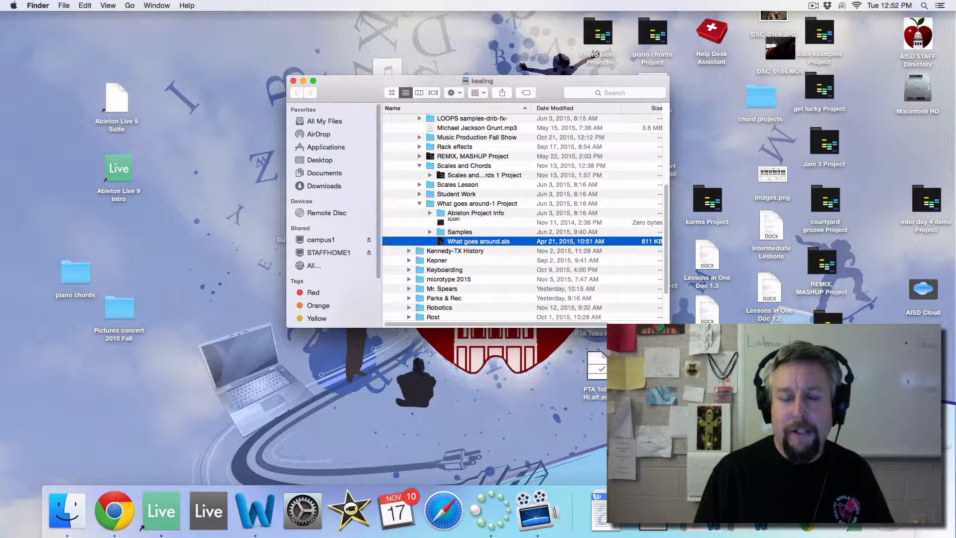
{"action": "left_click", "coordinate": [842, 512]}
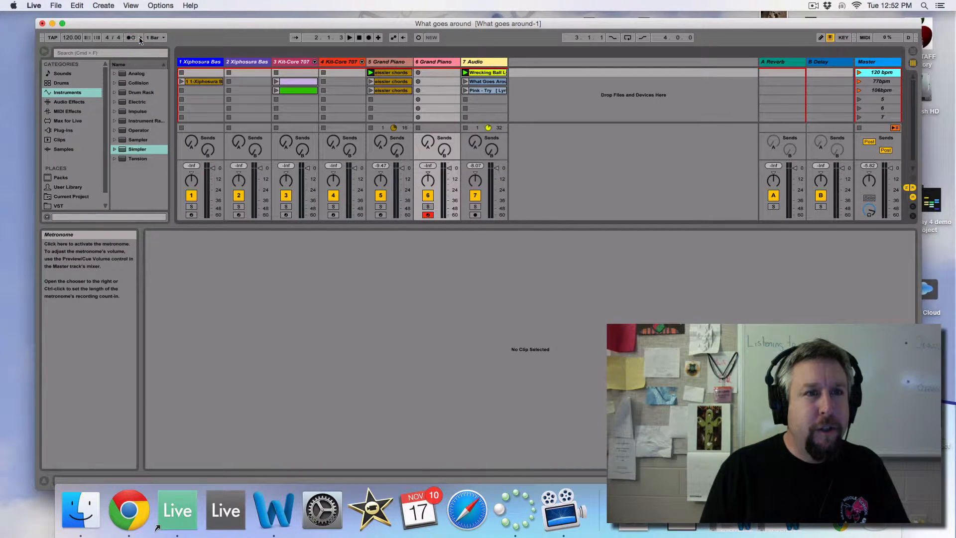
Turn on the metronome and view its count-in options, keeping 1 Bar.
{"action": "left_click", "coordinate": [141, 38]}
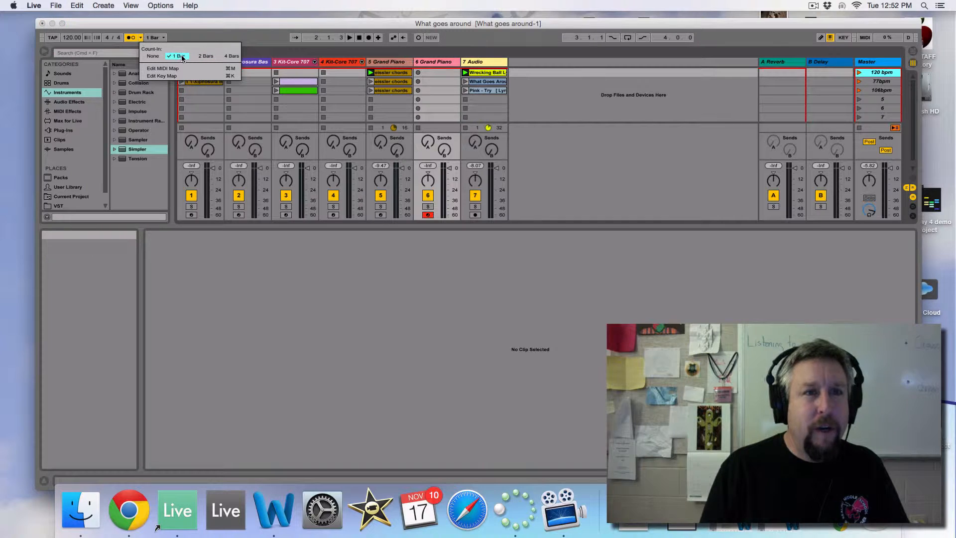
{"action": "left_click", "coordinate": [252, 39]}
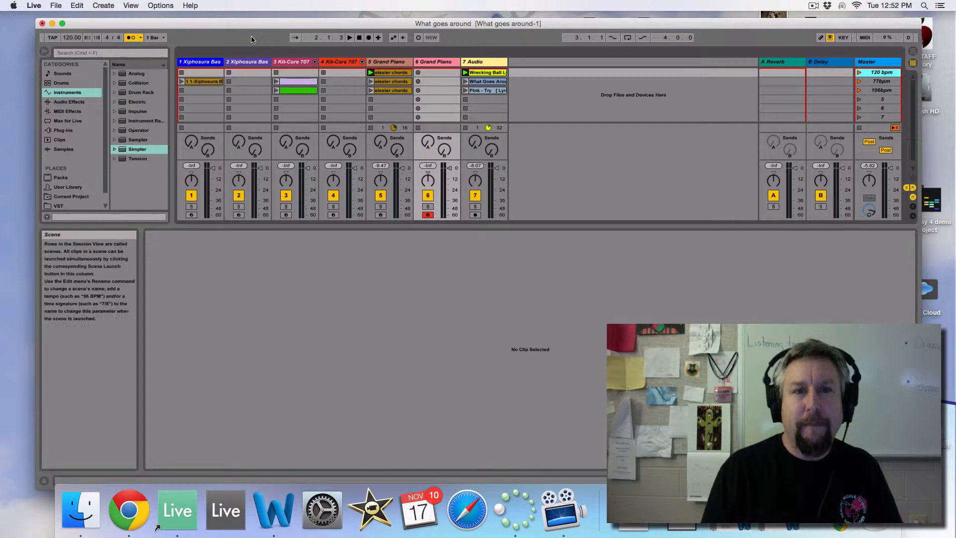
Inspect the notes in the track 5 Grand Piano, track 3 Kit-Core 707 and track 1 Xiphosura Bass clips.
{"action": "left_click", "coordinate": [392, 82]}
{"action": "left_click", "coordinate": [392, 81]}
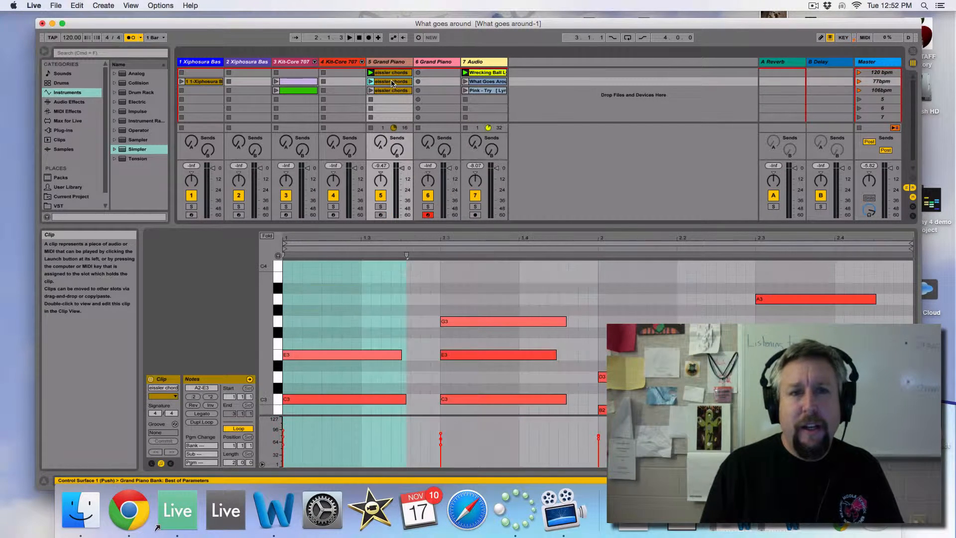
{"action": "left_click", "coordinate": [390, 91]}
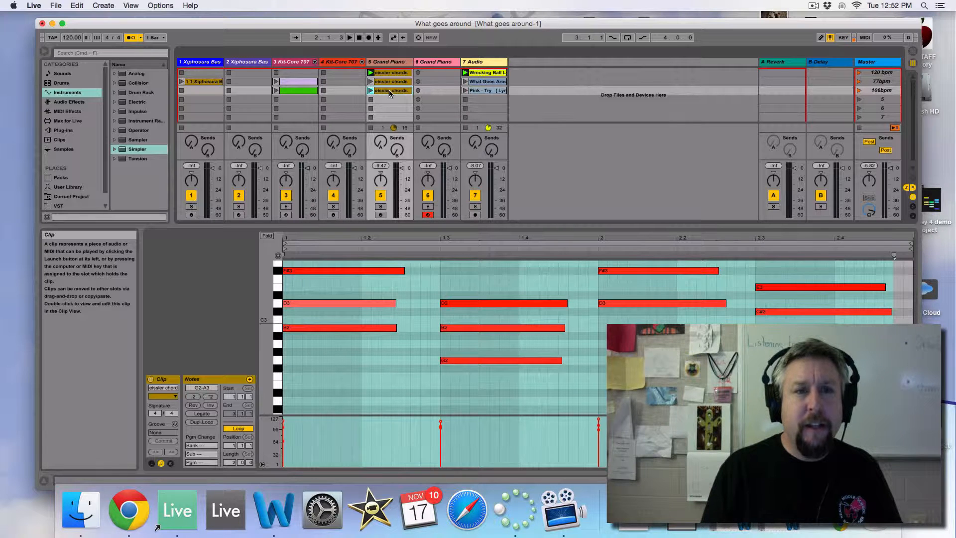
{"action": "left_click", "coordinate": [291, 85]}
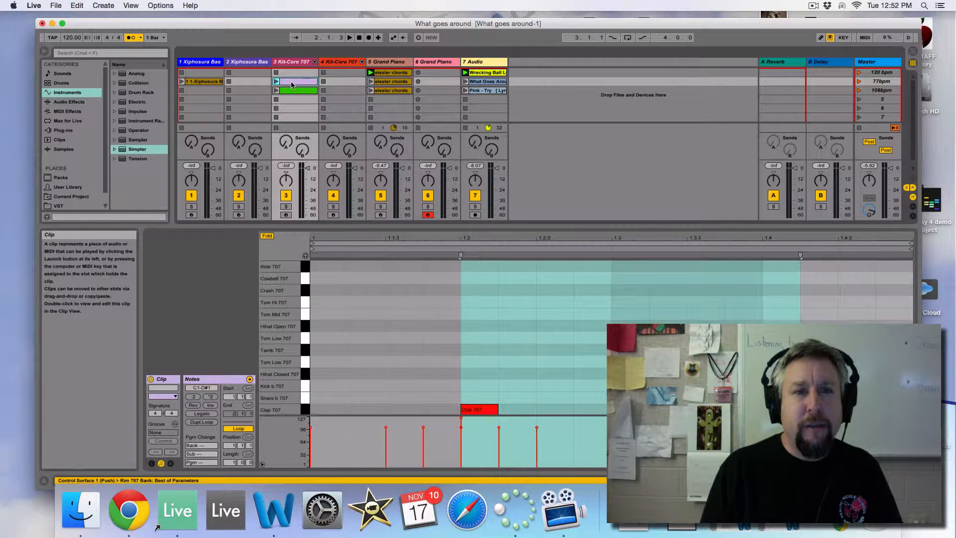
{"action": "left_click", "coordinate": [291, 90]}
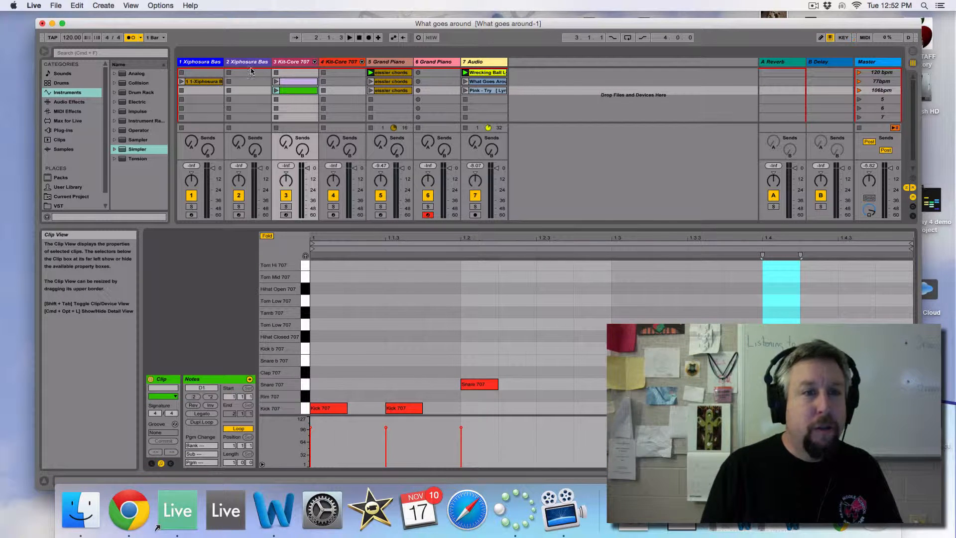
{"action": "left_click", "coordinate": [202, 82]}
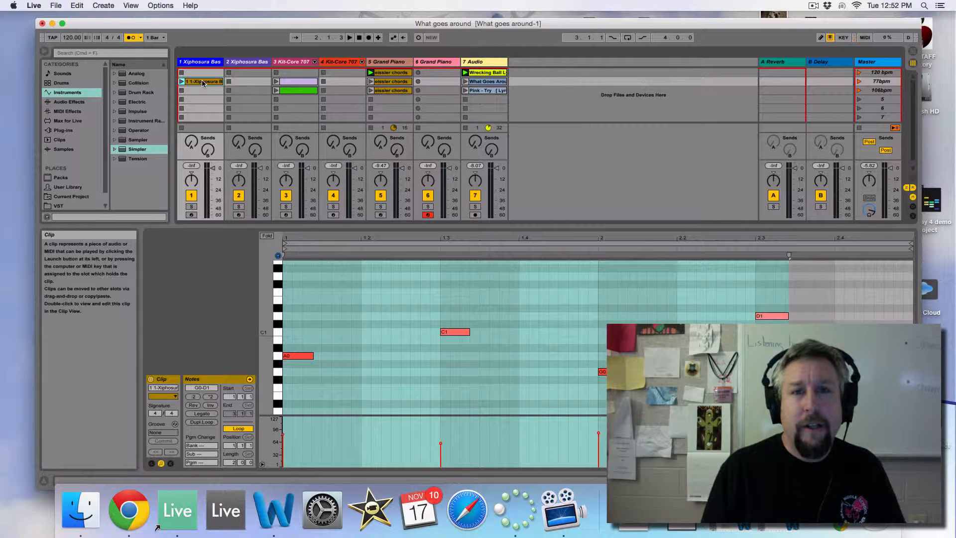
Open the Wrecking Ball audio clip, play the 120 bpm scene, and stop playback.
{"action": "left_click", "coordinate": [487, 74]}
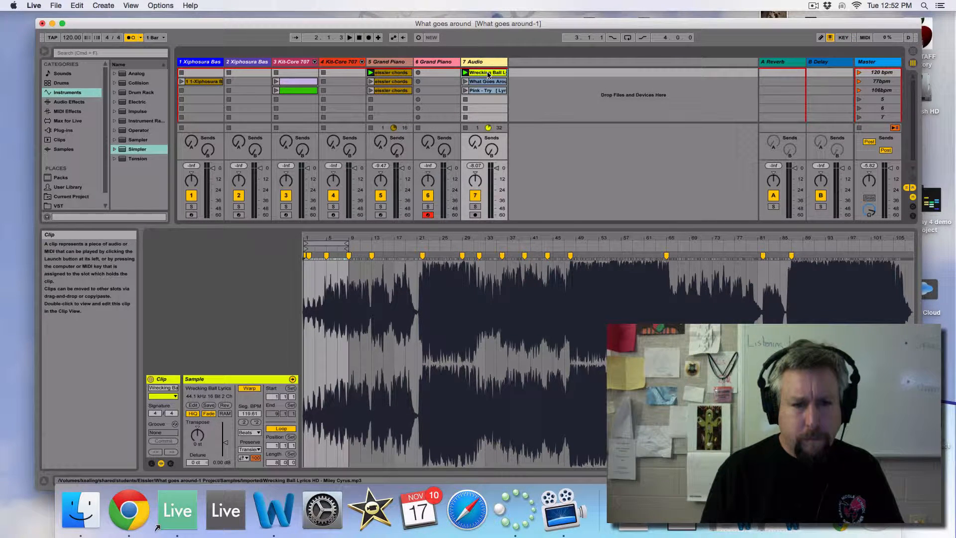
{"action": "left_click", "coordinate": [859, 74]}
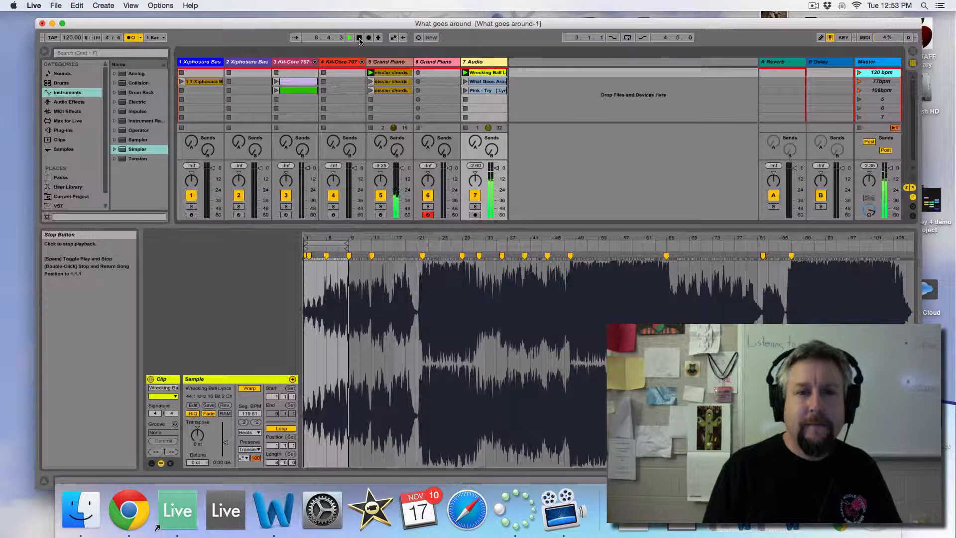
{"action": "left_click", "coordinate": [359, 38]}
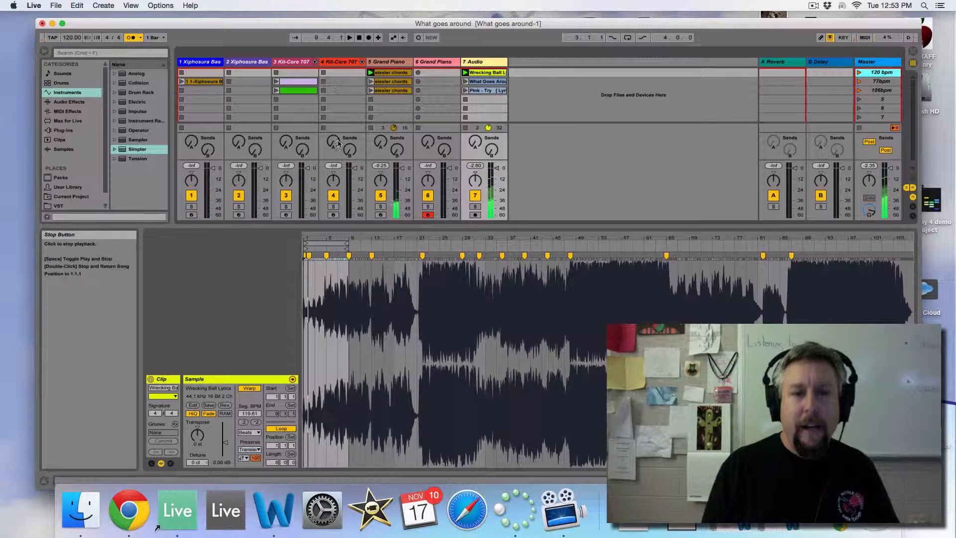
Extend the Wrecking Ball clip's loop end to bar 13 and move it back to bar 9.
{"action": "left_click_drag", "start_coordinate": [334, 235], "coordinate": [479, 269]}
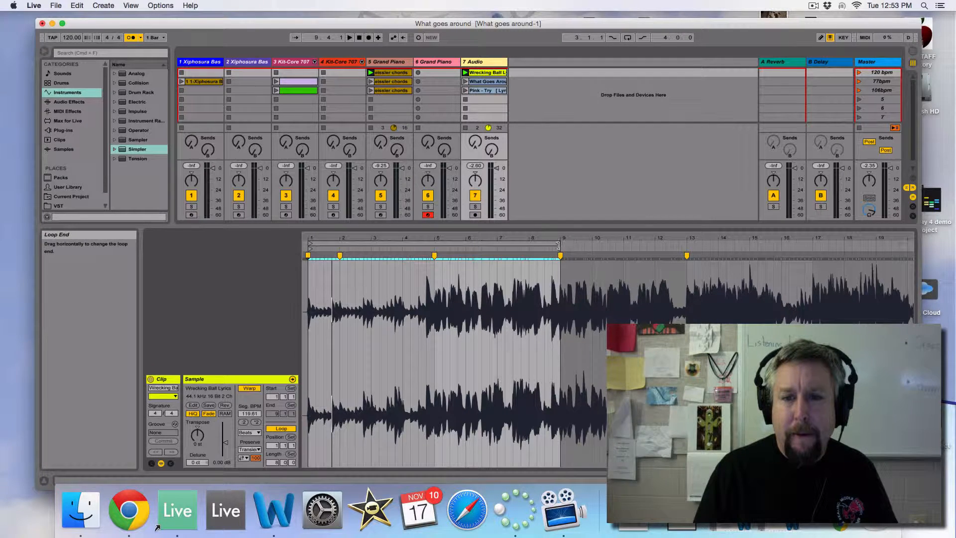
{"action": "left_click_drag", "start_coordinate": [561, 243], "coordinate": [686, 239]}
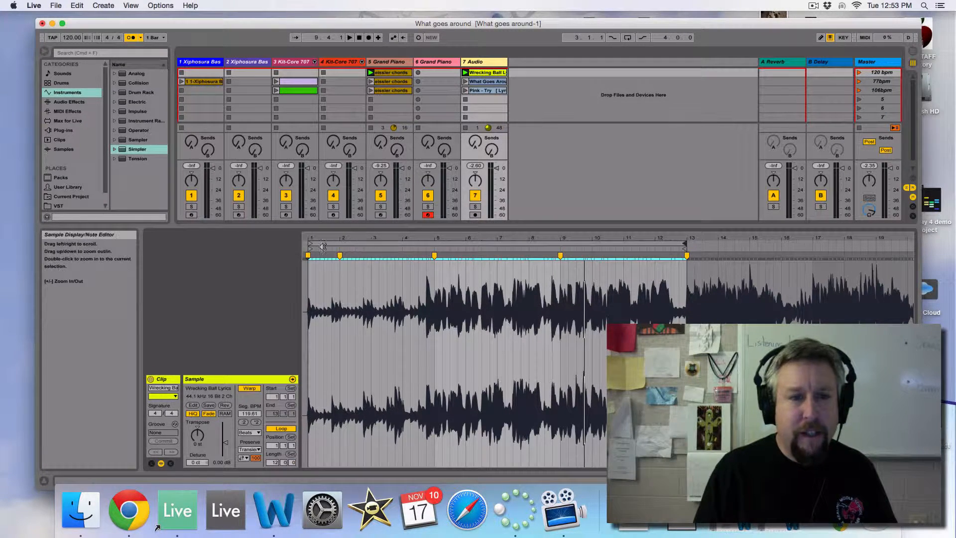
{"action": "mouse_move", "coordinate": [309, 245]}
{"action": "left_mouse_down"}
{"action": "mouse_move", "coordinate": [437, 245]}
{"action": "mouse_move", "coordinate": [310, 245]}
{"action": "left_mouse_up"}
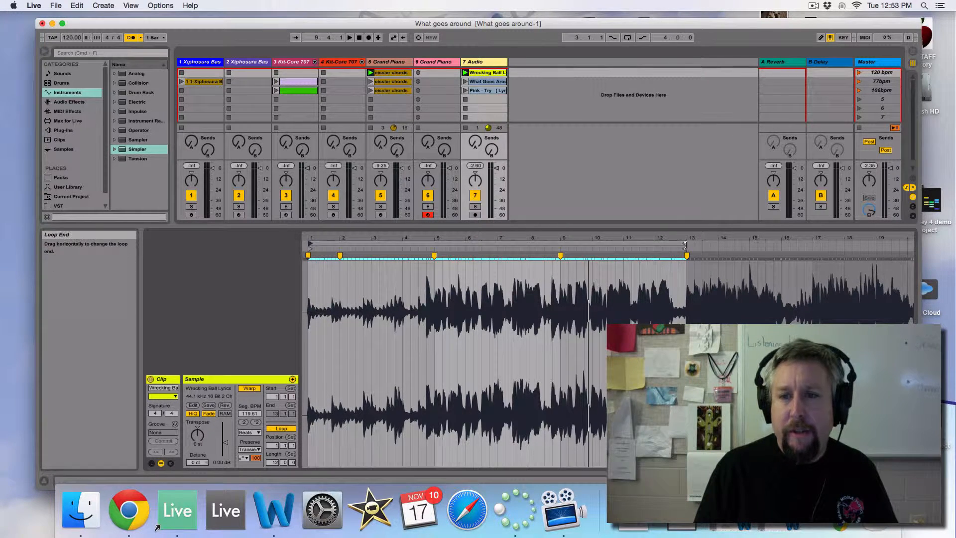
{"action": "left_click_drag", "start_coordinate": [686, 246], "coordinate": [559, 245]}
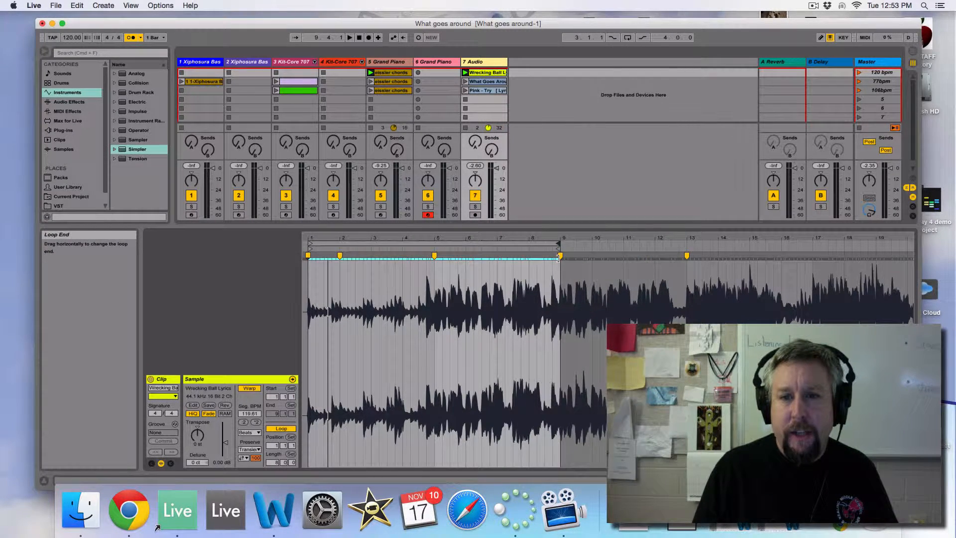
Shorten the Wrecking Ball clip's loop to 4 bars, ending at bar 5.
{"action": "left_click", "coordinate": [401, 243]}
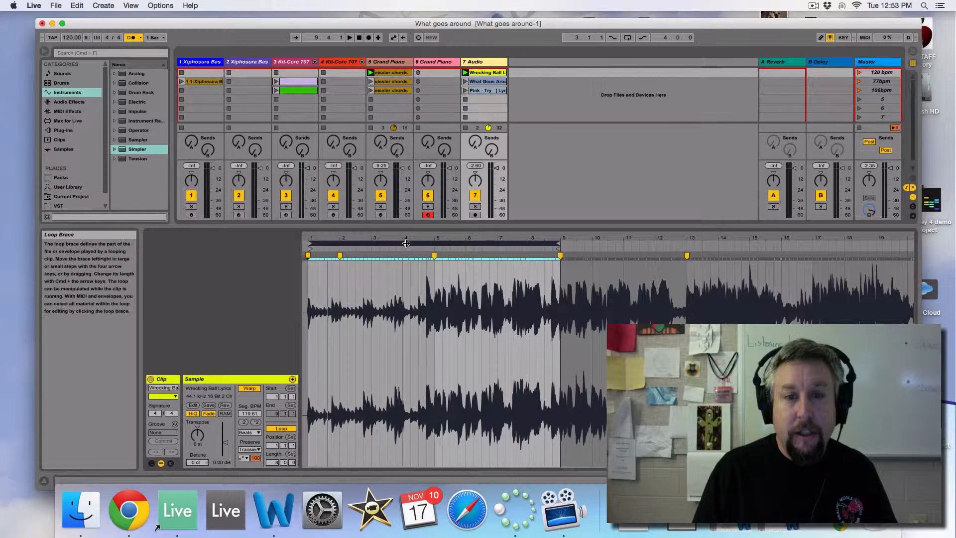
{"action": "mouse_move", "coordinate": [422, 243]}
{"action": "left_mouse_down"}
{"action": "mouse_move", "coordinate": [550, 237]}
{"action": "mouse_move", "coordinate": [419, 241]}
{"action": "left_mouse_up"}
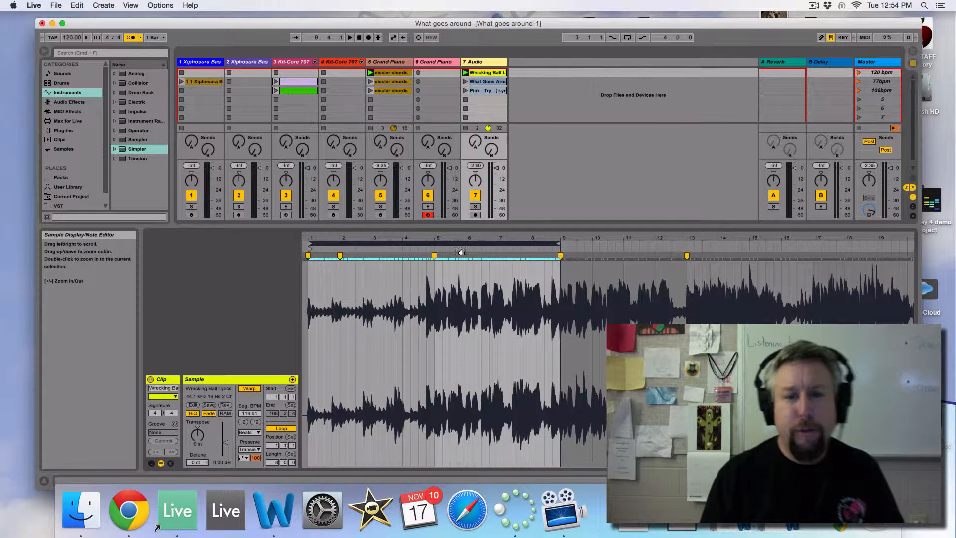
{"action": "left_click", "coordinate": [309, 245]}
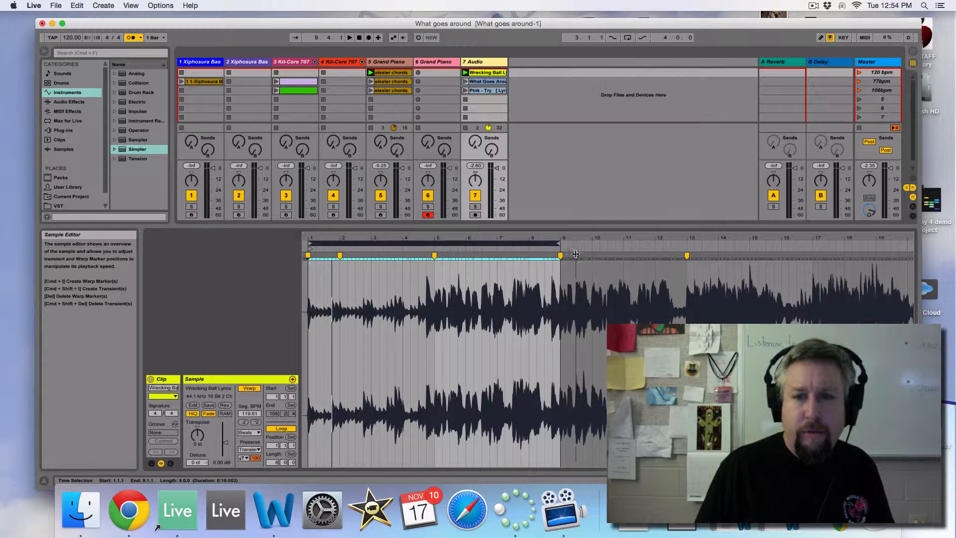
{"action": "left_click_drag", "start_coordinate": [558, 244], "coordinate": [433, 248]}
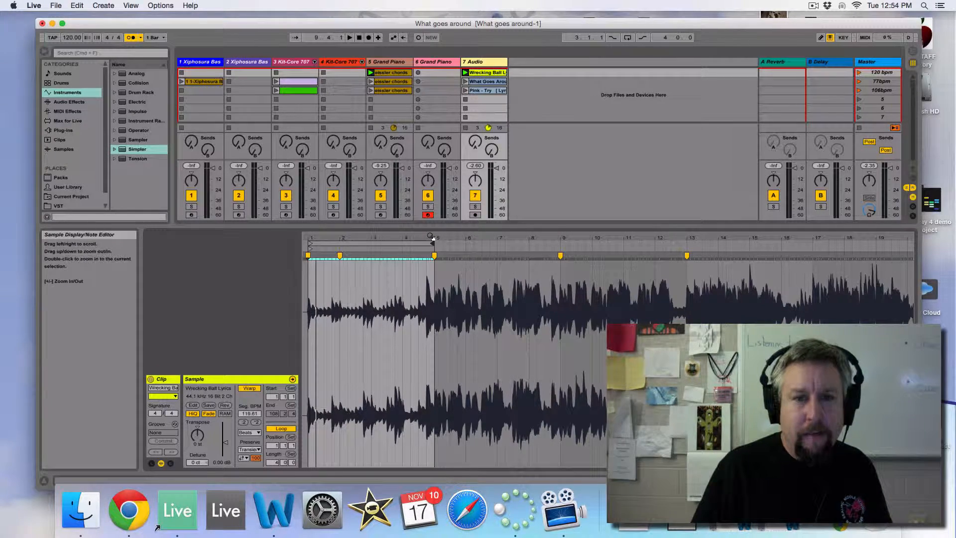
Move the Wrecking Ball clip's end marker to the loop end at bar 5.
{"action": "left_click_drag", "start_coordinate": [431, 236], "coordinate": [503, 235]}
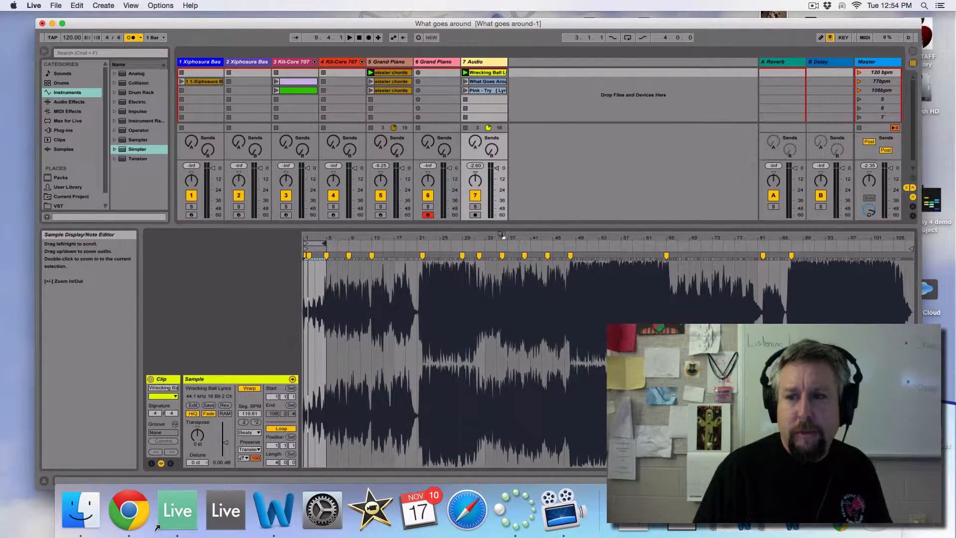
{"action": "left_click_drag", "start_coordinate": [911, 247], "coordinate": [596, 248]}
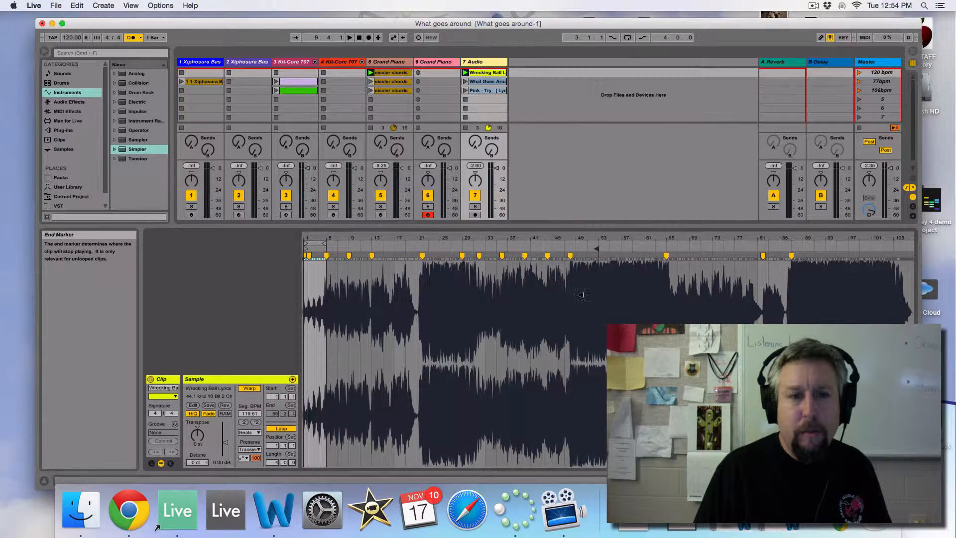
{"action": "left_click_drag", "start_coordinate": [581, 295], "coordinate": [316, 282]}
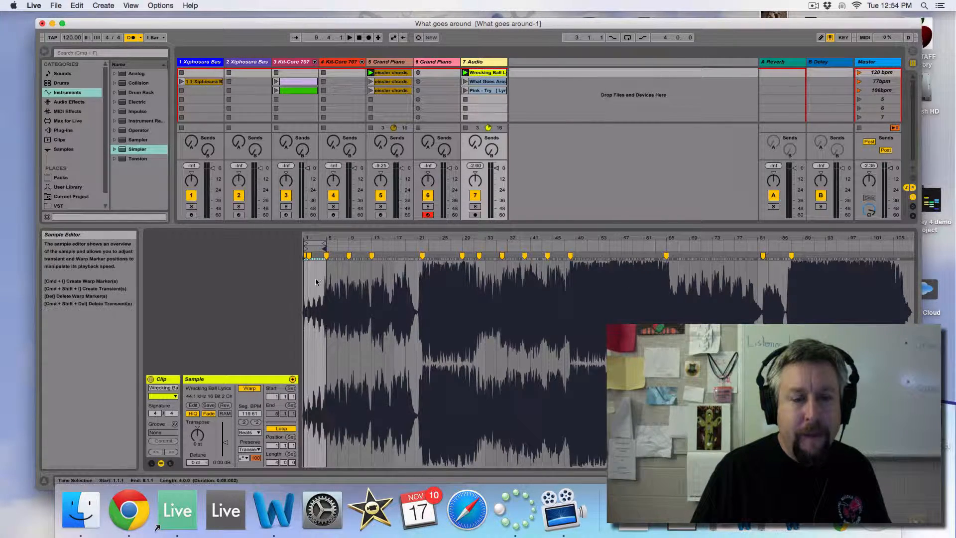
{"action": "left_click_drag", "start_coordinate": [321, 238], "coordinate": [319, 279]}
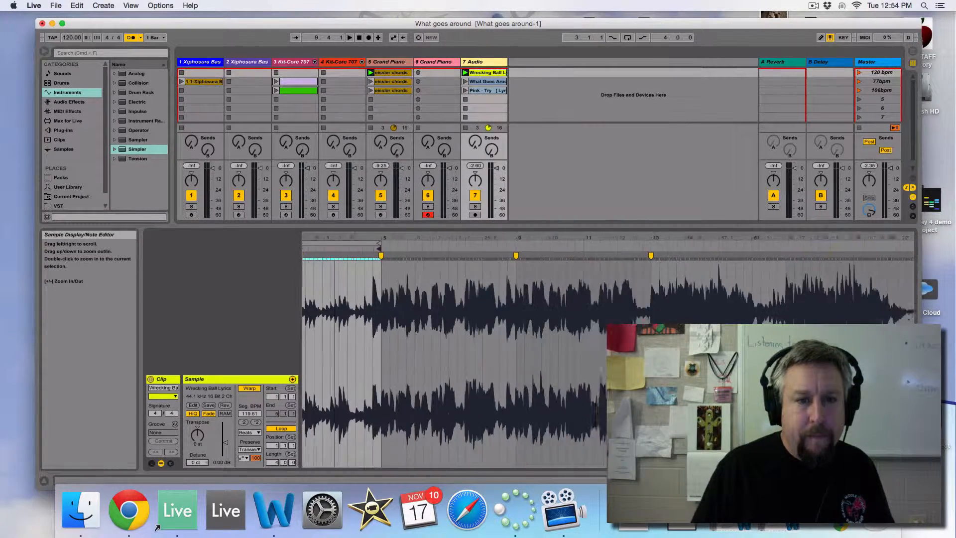
{"action": "left_click_drag", "start_coordinate": [426, 238], "coordinate": [427, 274]}
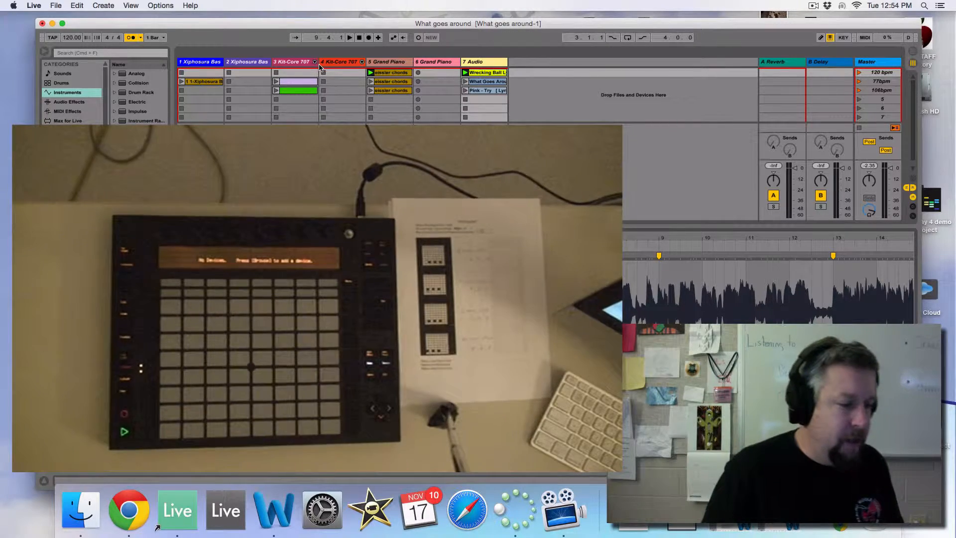
Record a piano clip in the first slot of track 6 Grand Piano alongside the 120 bpm scene, and stop playback.
{"action": "left_click", "coordinate": [437, 81]}
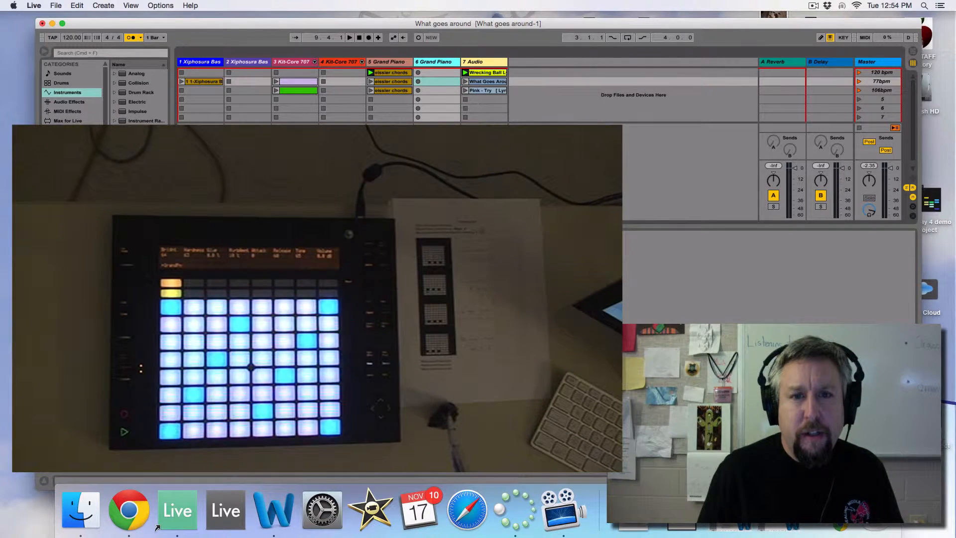
{"action": "left_click", "coordinate": [435, 72]}
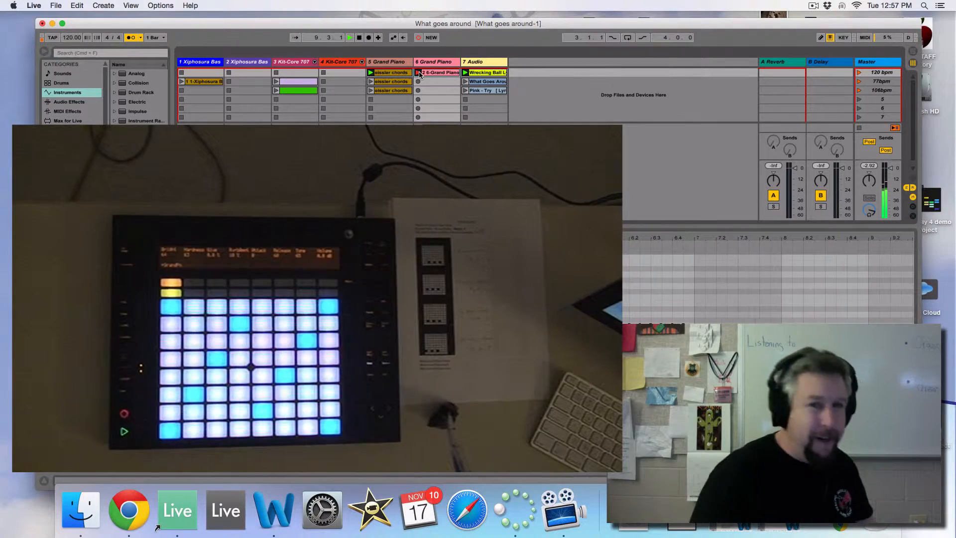
{"action": "left_click", "coordinate": [359, 38]}
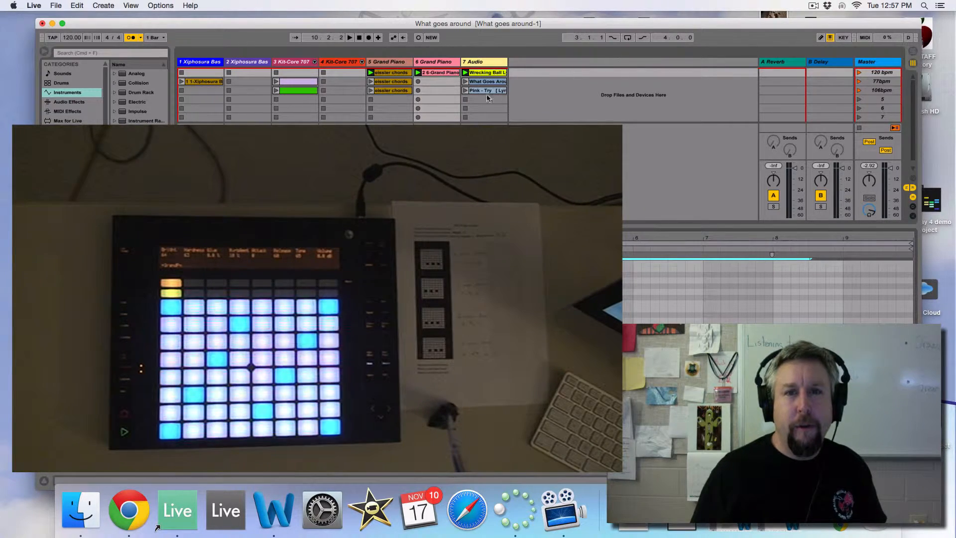
Open the What Goes Around audio clip and move its loop start and start marker to bar 3.
{"action": "left_click", "coordinate": [483, 82]}
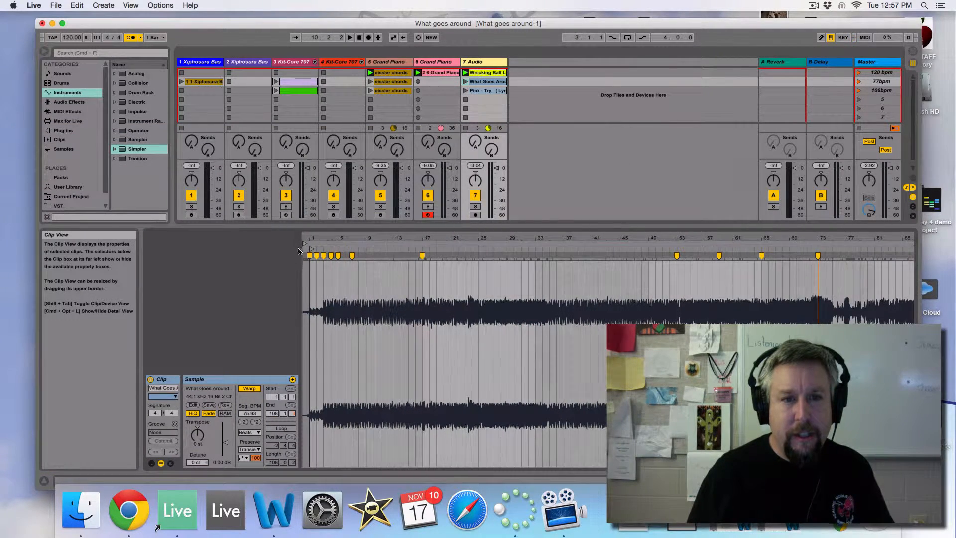
{"action": "left_click_drag", "start_coordinate": [305, 243], "coordinate": [325, 248]}
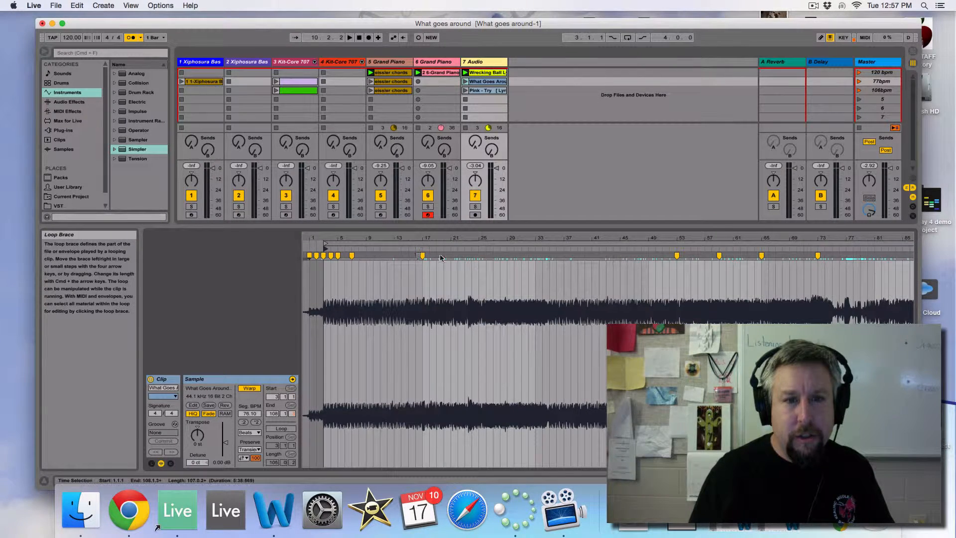
{"action": "left_click_drag", "start_coordinate": [858, 239], "coordinate": [857, 222]}
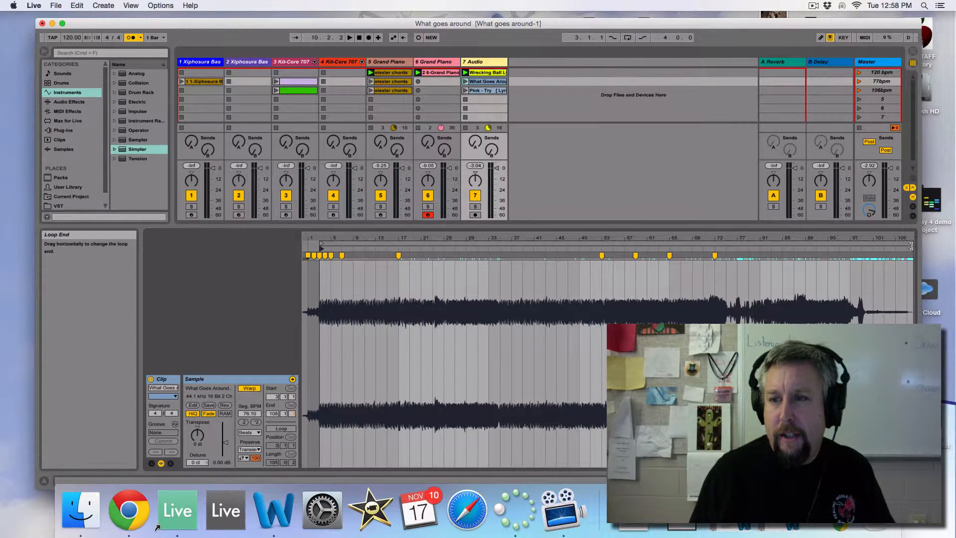
Shorten the What Goes Around clip's loop to 2 bars, ending at bar 5, and move its end marker there.
{"action": "mouse_move", "coordinate": [911, 246]}
{"action": "left_mouse_down"}
{"action": "mouse_move", "coordinate": [877, 259]}
{"action": "mouse_move", "coordinate": [329, 307]}
{"action": "left_mouse_up"}
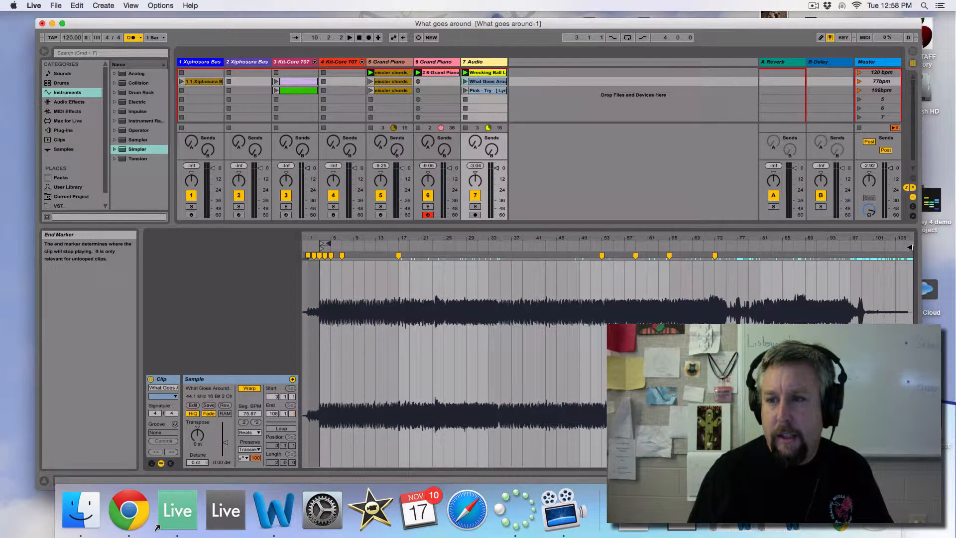
{"action": "left_click_drag", "start_coordinate": [910, 247], "coordinate": [328, 270]}
{"action": "mouse_move", "coordinate": [325, 238]}
{"action": "left_mouse_down"}
{"action": "mouse_move", "coordinate": [325, 294]}
{"action": "mouse_move", "coordinate": [479, 299]}
{"action": "left_mouse_up"}
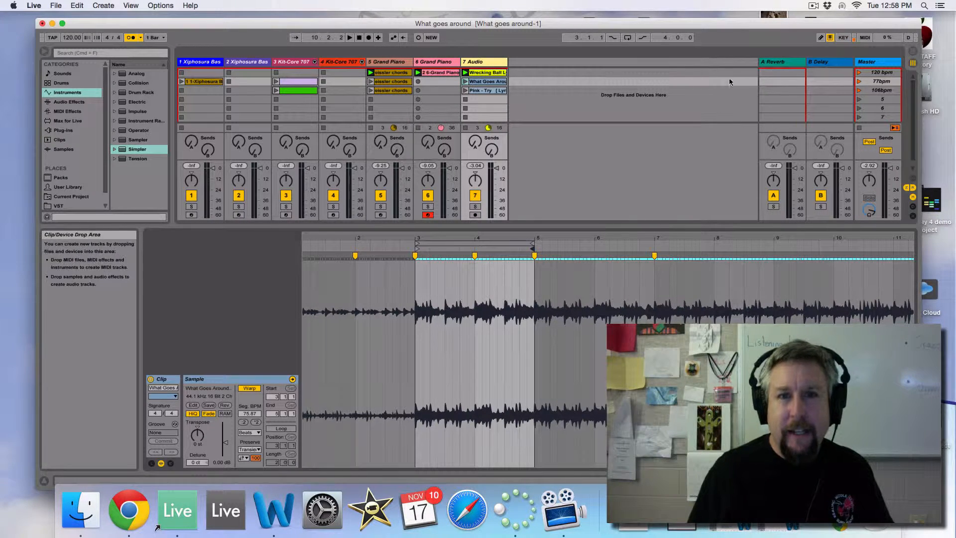
Test-play the 77bpm scene, stop playback, and switch on looping for the What Goes Around clip.
{"action": "left_click", "coordinate": [860, 83]}
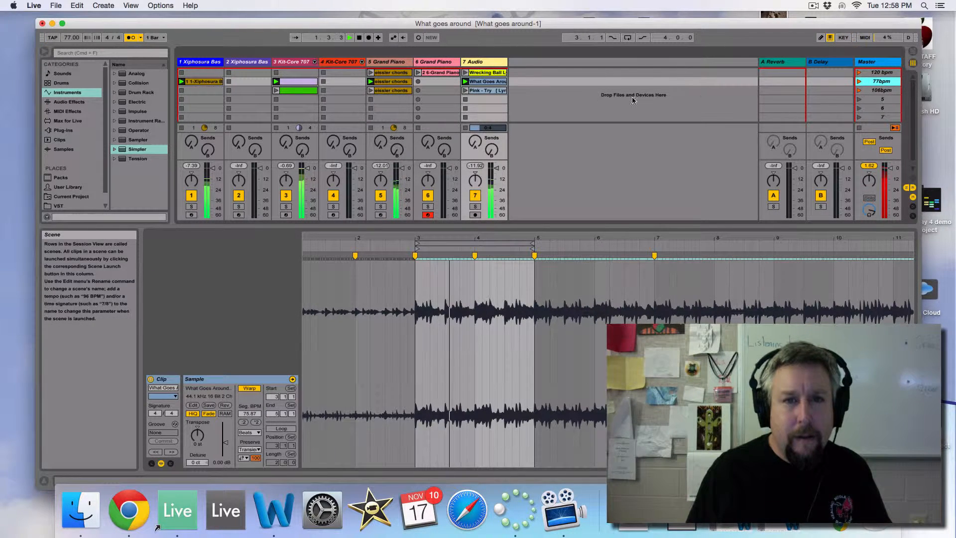
{"action": "left_click", "coordinate": [360, 38]}
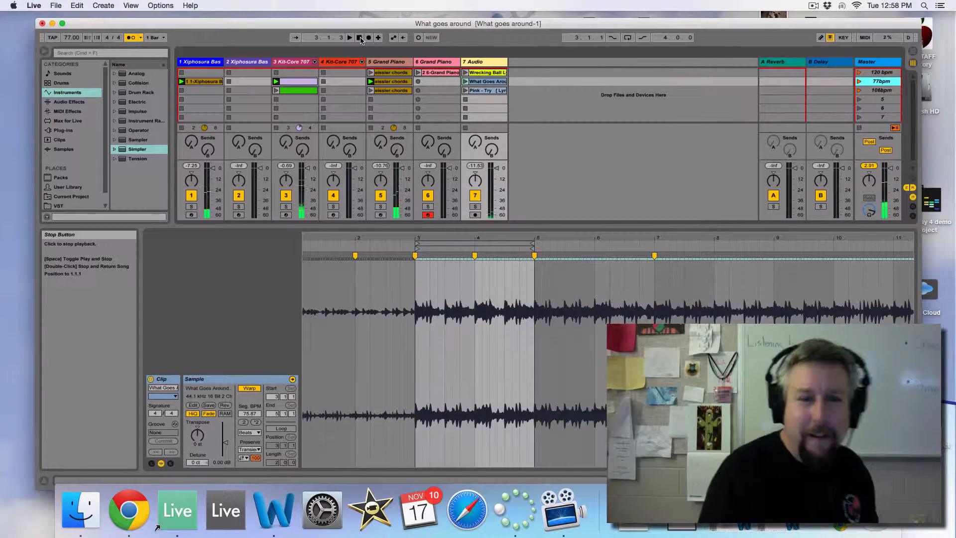
{"action": "left_click", "coordinate": [281, 429]}
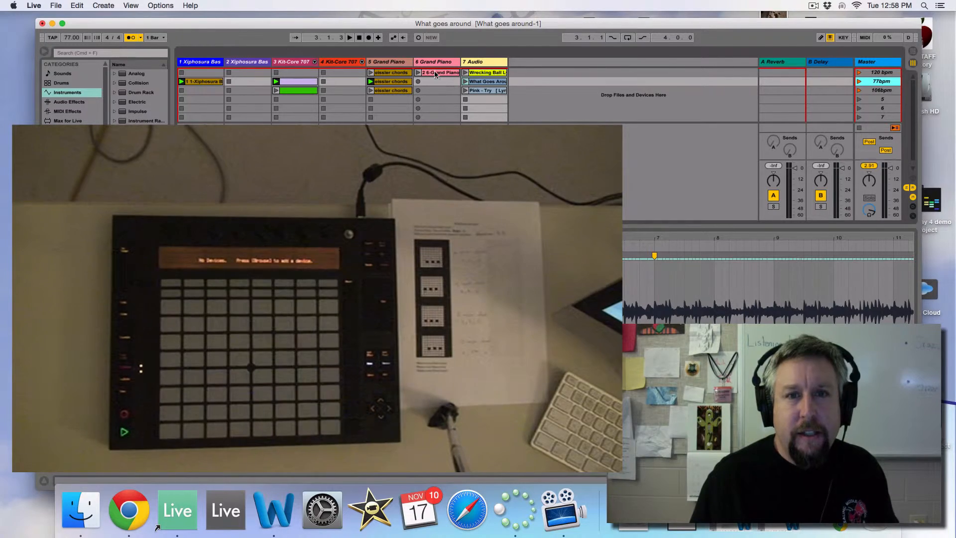
Record a piano clip in the second slot of track 6 Grand Piano alongside the 77bpm scene, and stop playback.
{"action": "left_click", "coordinate": [437, 98]}
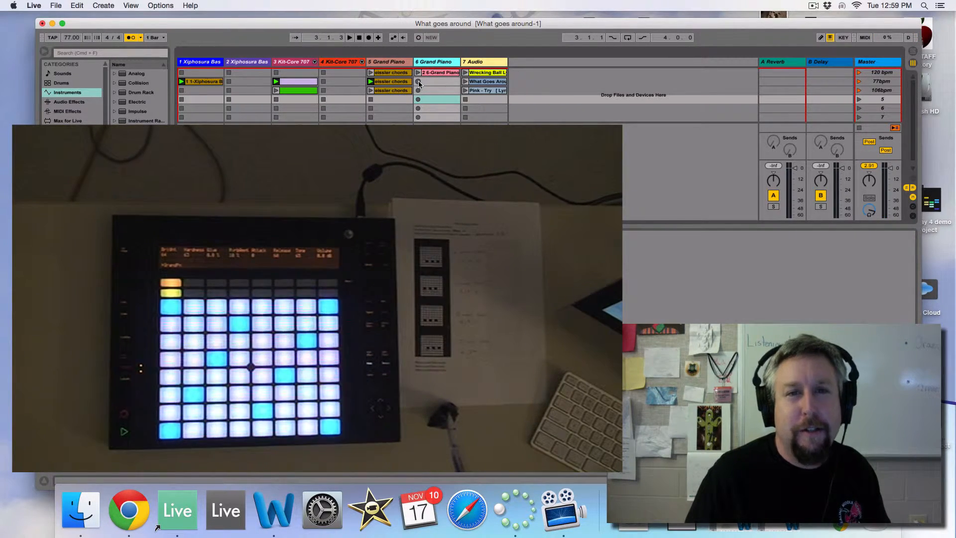
{"action": "left_click", "coordinate": [858, 82]}
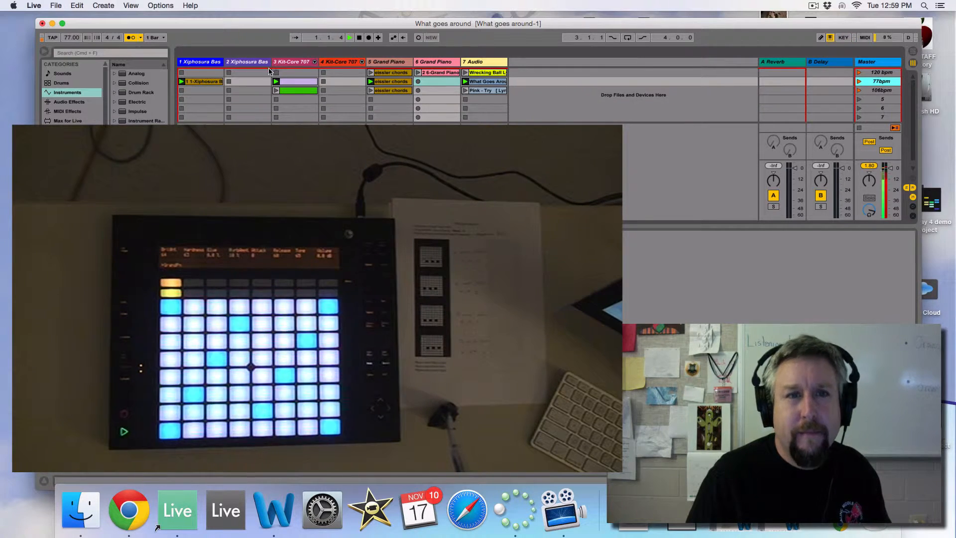
{"action": "left_click", "coordinate": [360, 38]}
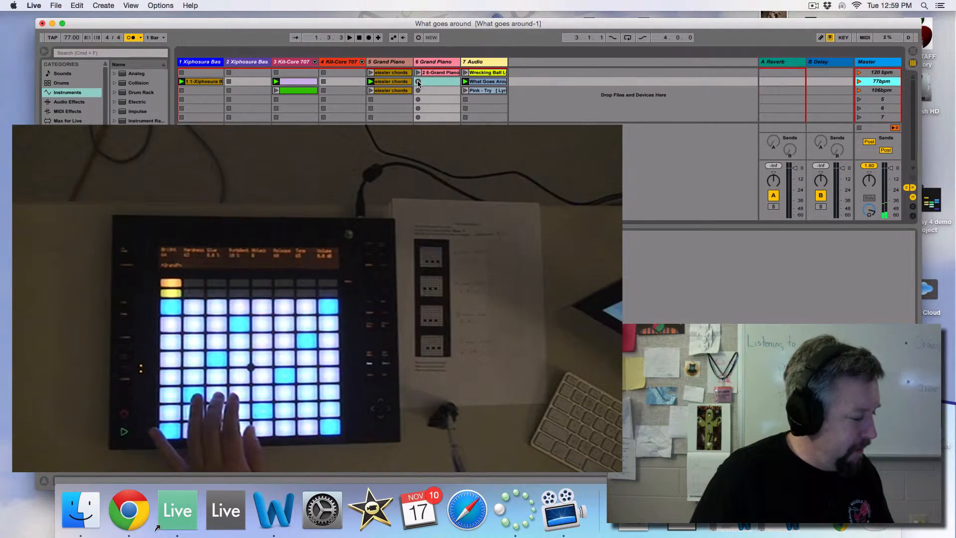
{"action": "left_click", "coordinate": [418, 82]}
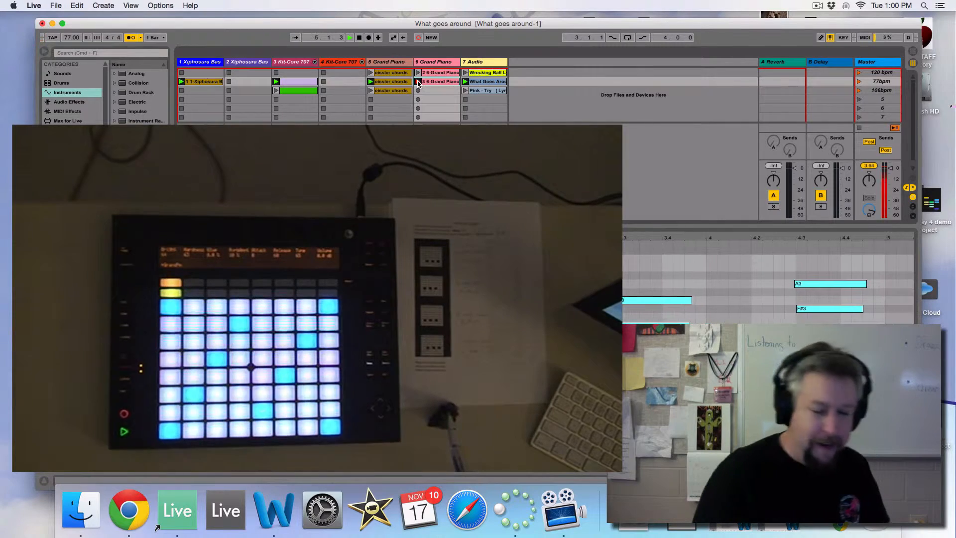
{"action": "key", "text": "space"}
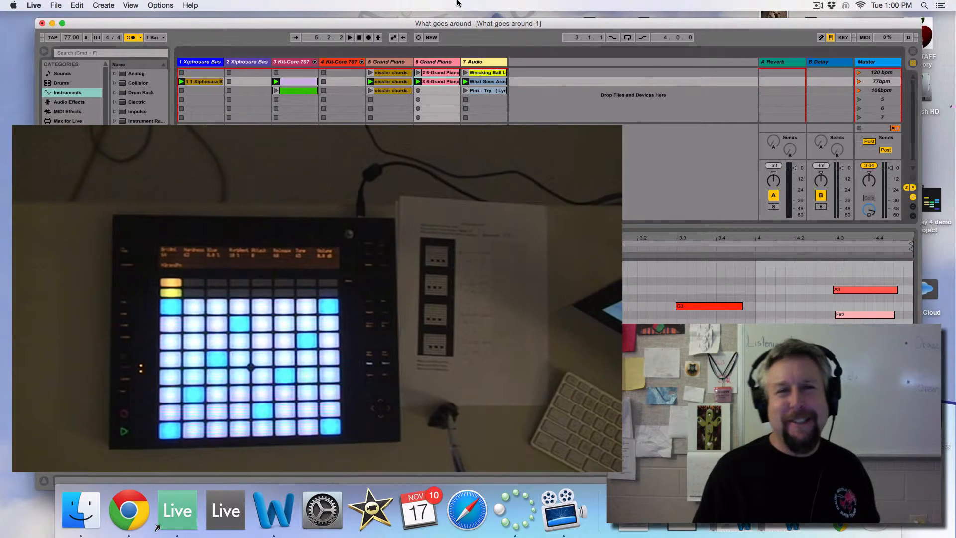
Examine the 106bpm scene's slots on tracks 5 Grand Piano, 3 Kit-Core 707 and 1 Xiphosura Bass.
{"action": "left_click", "coordinate": [387, 91]}
{"action": "left_click", "coordinate": [289, 91]}
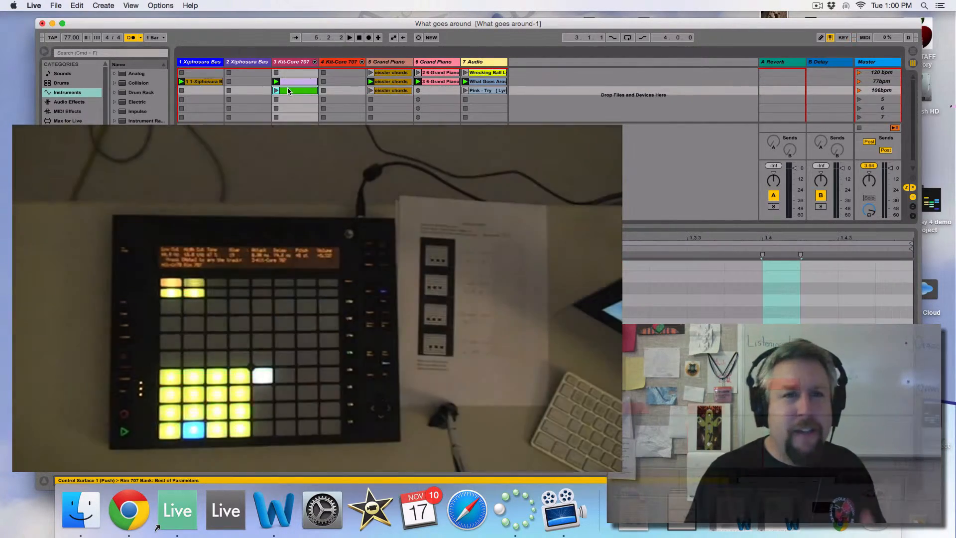
{"action": "left_click", "coordinate": [213, 90]}
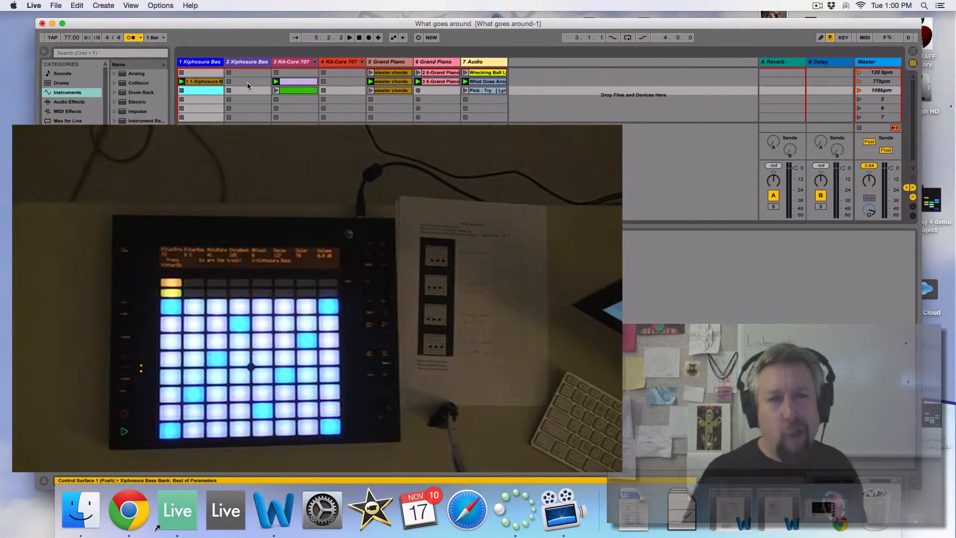